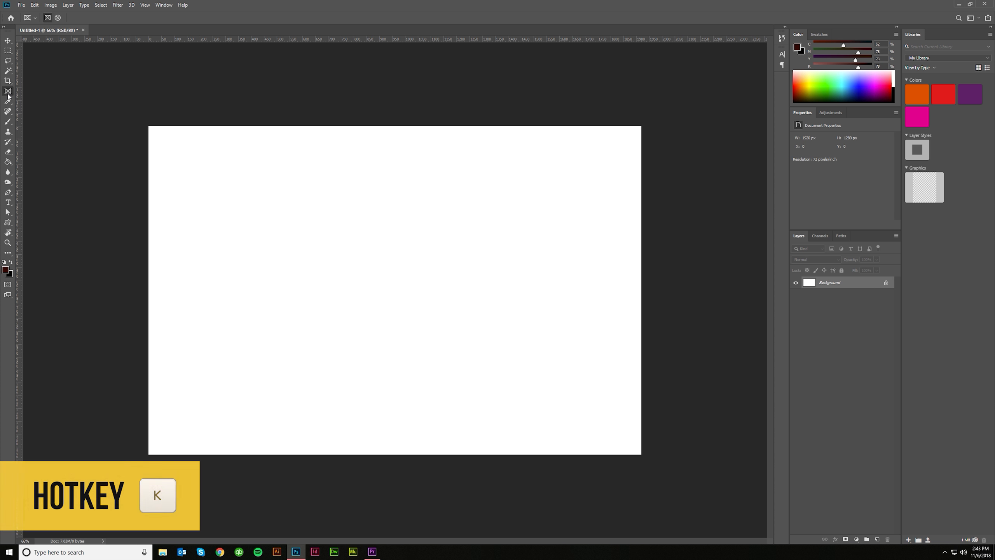
- Draw a square frame about 418 px wide, duplicate it into a row of four evenly spaced frames, and move the row to the canvas centre
{"action": "left_click", "coordinate": [47, 18]}
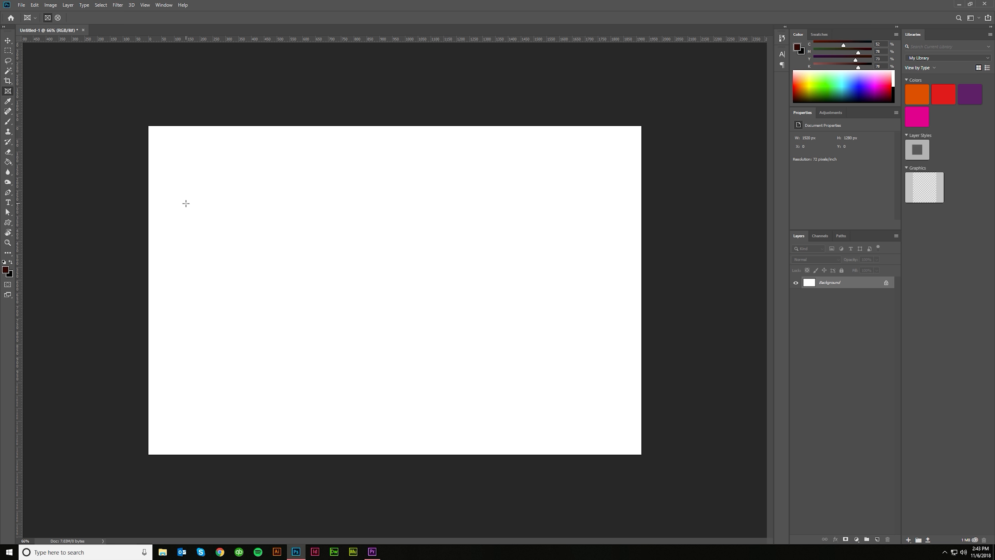
{"action": "left_click_drag", "start_coordinate": [183, 196], "coordinate": [291, 330]}
{"action": "key", "text": "v"}
{"action": "left_click_drag", "start_coordinate": [253, 252], "coordinate": [541, 311]}
{"action": "key", "text": "ctrl+alt+a"}
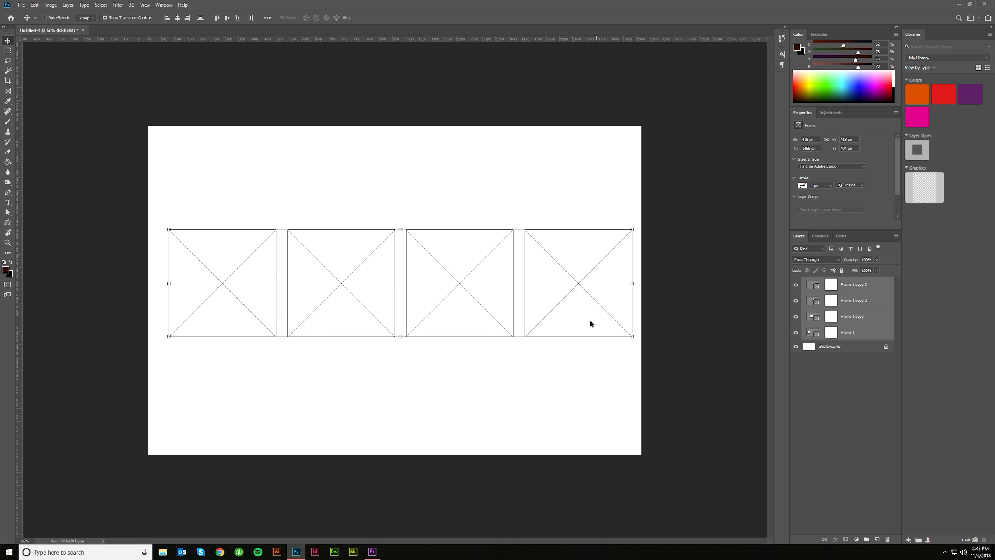
{"action": "left_click_drag", "start_coordinate": [572, 306], "coordinate": [545, 298]}
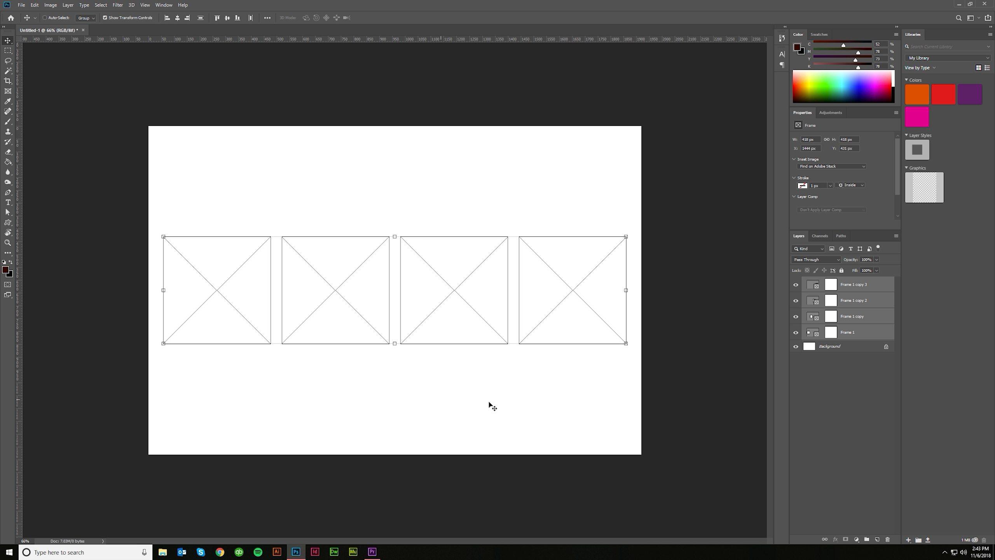
- Place Woman listening to music.jpg as a linked image in the first frame
{"action": "left_click", "coordinate": [880, 361]}
{"action": "left_click", "coordinate": [817, 287]}
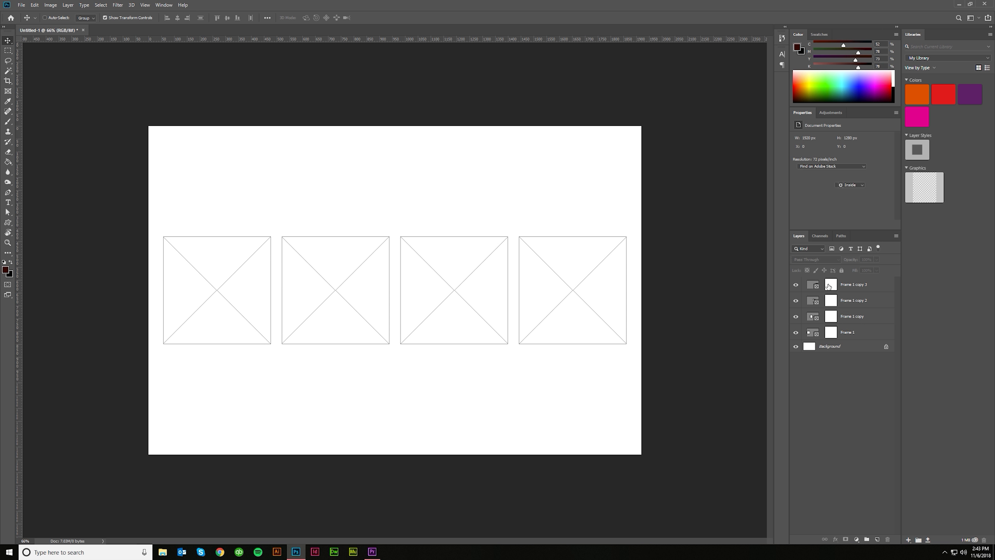
{"action": "left_click", "coordinate": [835, 333]}
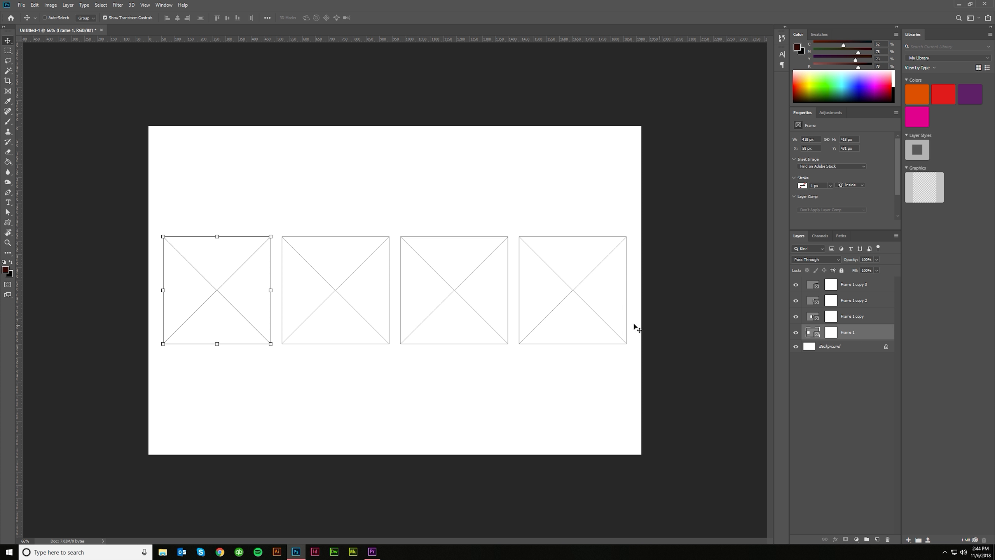
{"action": "left_click", "coordinate": [21, 5]}
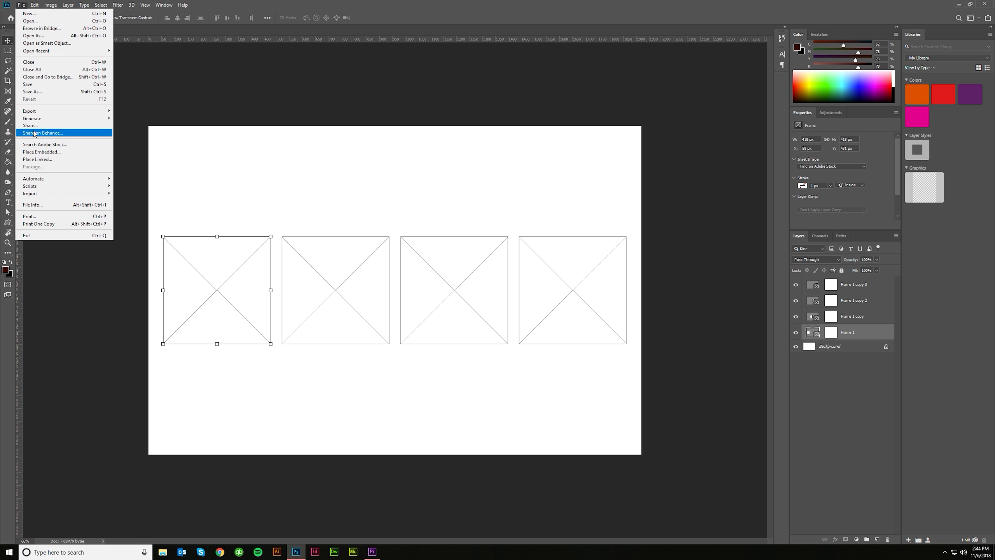
{"action": "left_click", "coordinate": [37, 159]}
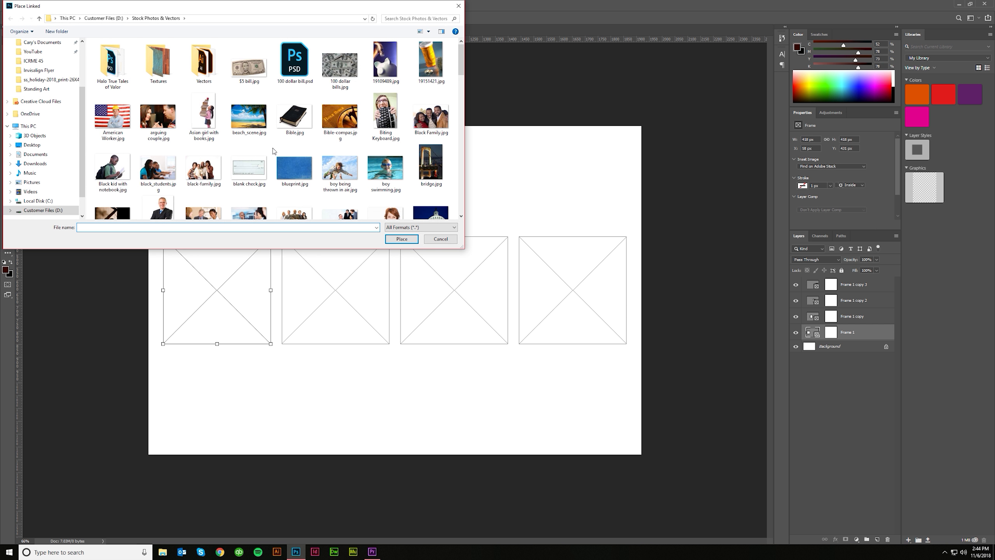
{"action": "scroll", "coordinate": [274, 151], "scroll_direction": "down", "scroll_amount": 15}
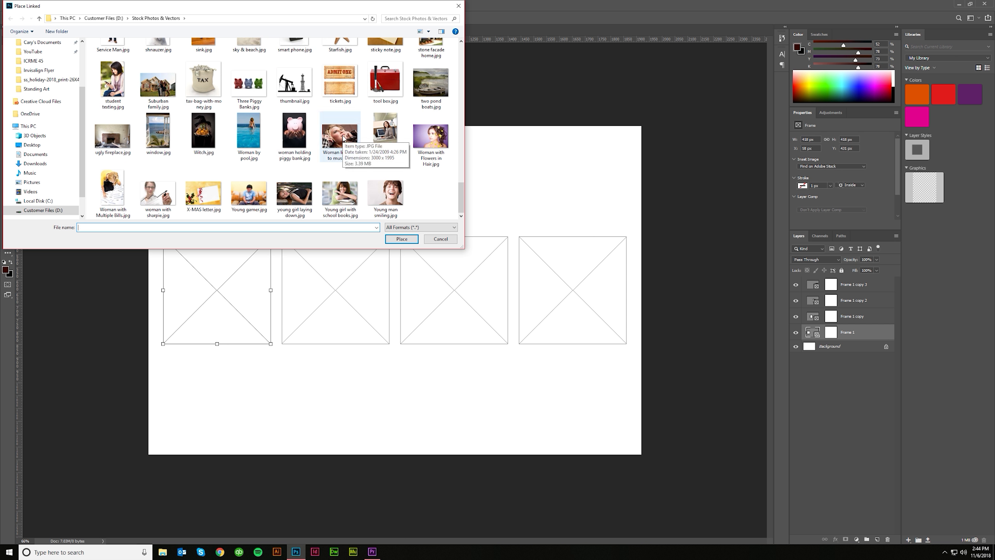
{"action": "double_click", "coordinate": [343, 137]}
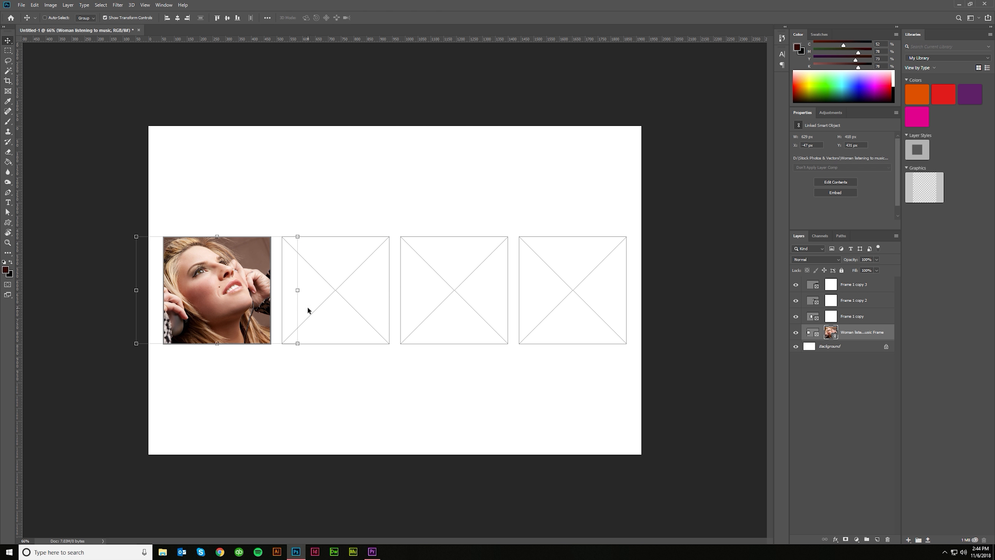
- Scale the woman photo to about 733 px wide inside the first frame and position it so her face fills the frame
{"action": "left_click_drag", "start_coordinate": [215, 313], "coordinate": [224, 316]}
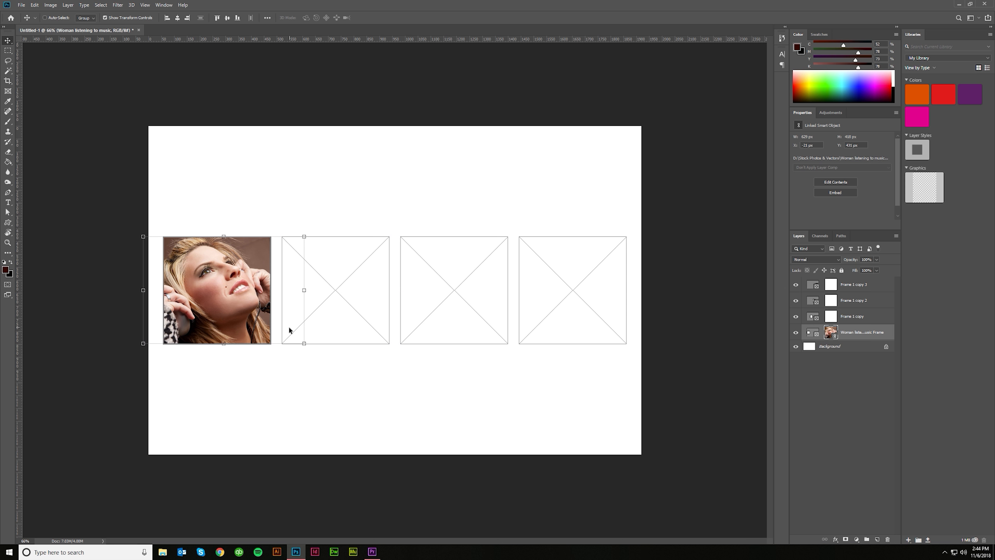
{"action": "left_click_drag", "start_coordinate": [303, 344], "coordinate": [433, 429]}
{"action": "left_click_drag", "start_coordinate": [373, 410], "coordinate": [297, 367]}
{"action": "left_click_drag", "start_coordinate": [351, 386], "coordinate": [566, 527]}
{"action": "left_click_drag", "start_coordinate": [462, 468], "coordinate": [356, 411]}
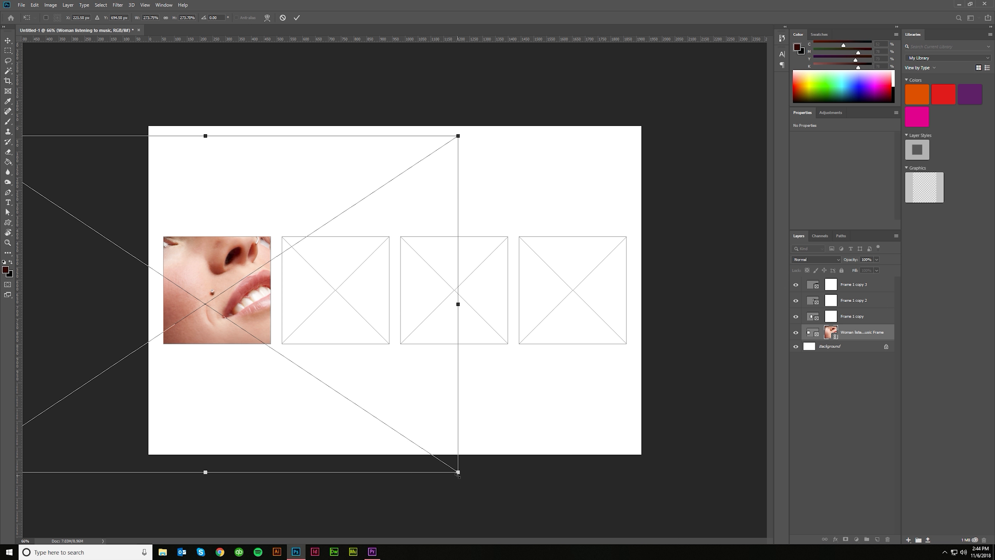
{"action": "left_click_drag", "start_coordinate": [457, 473], "coordinate": [238, 325]}
{"action": "left_click_drag", "start_coordinate": [182, 291], "coordinate": [302, 350]}
{"action": "left_click_drag", "start_coordinate": [360, 385], "coordinate": [263, 323]}
{"action": "left_click_drag", "start_coordinate": [215, 288], "coordinate": [258, 320]}
{"action": "left_click", "coordinate": [297, 17]}
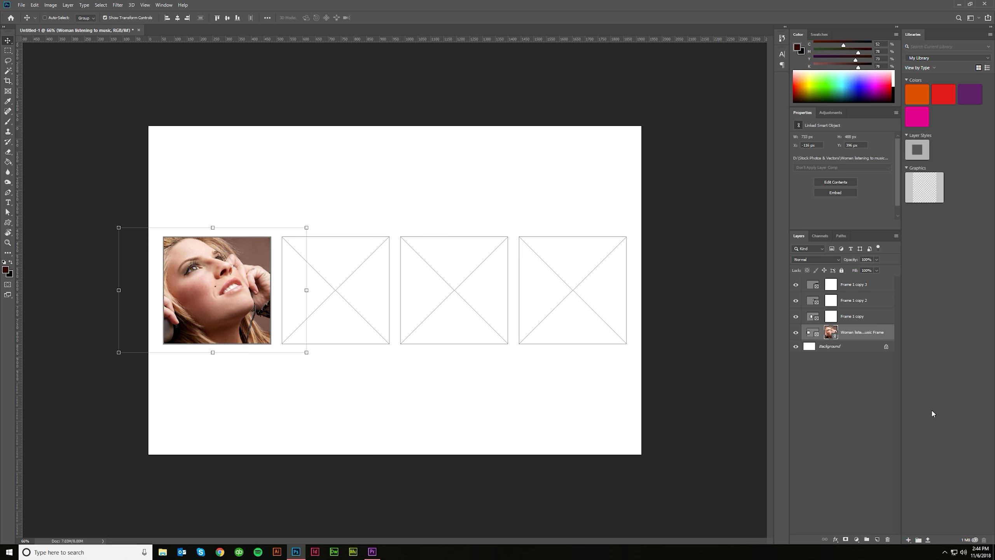
- Place beach_scene.jpg as a linked image in the second frame and enlarge it to about 1500 px wide, showing the palm tree
{"action": "left_click", "coordinate": [856, 315]}
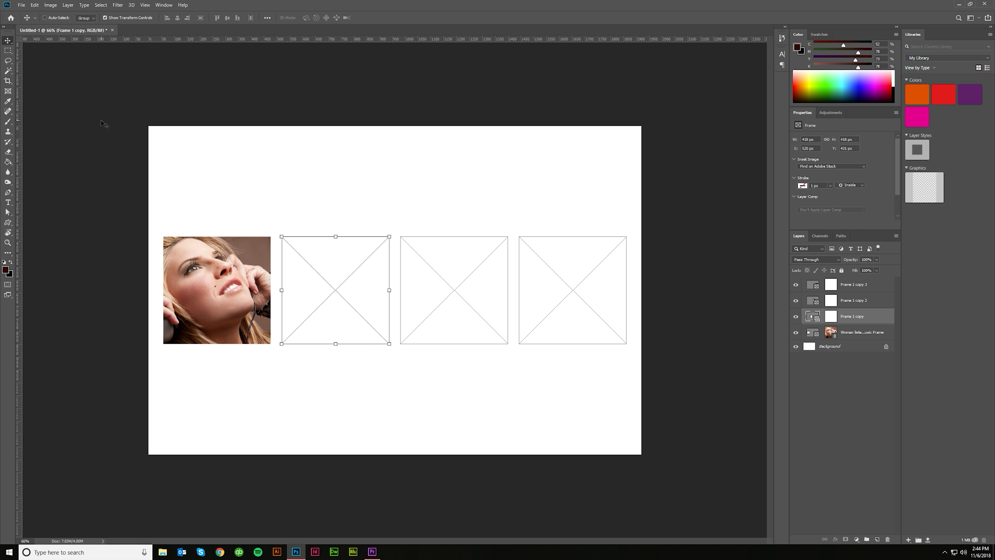
{"action": "left_click", "coordinate": [21, 5]}
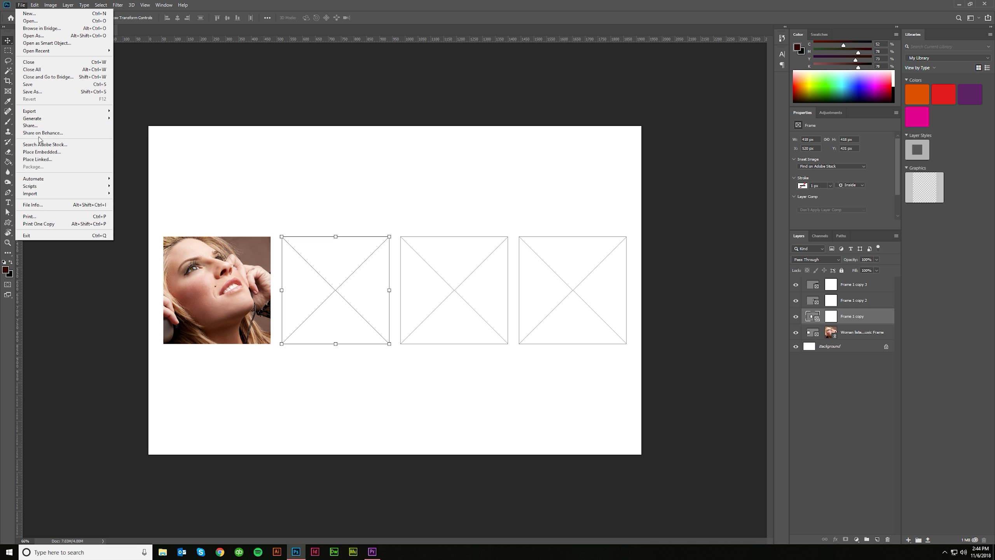
{"action": "left_click", "coordinate": [38, 159]}
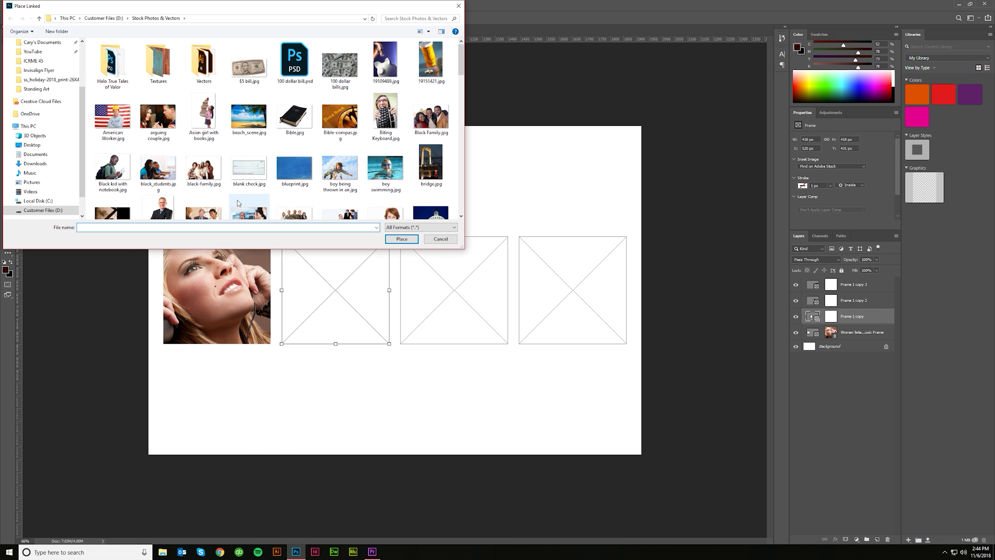
{"action": "left_click", "coordinate": [249, 120]}
{"action": "double_click", "coordinate": [249, 120]}
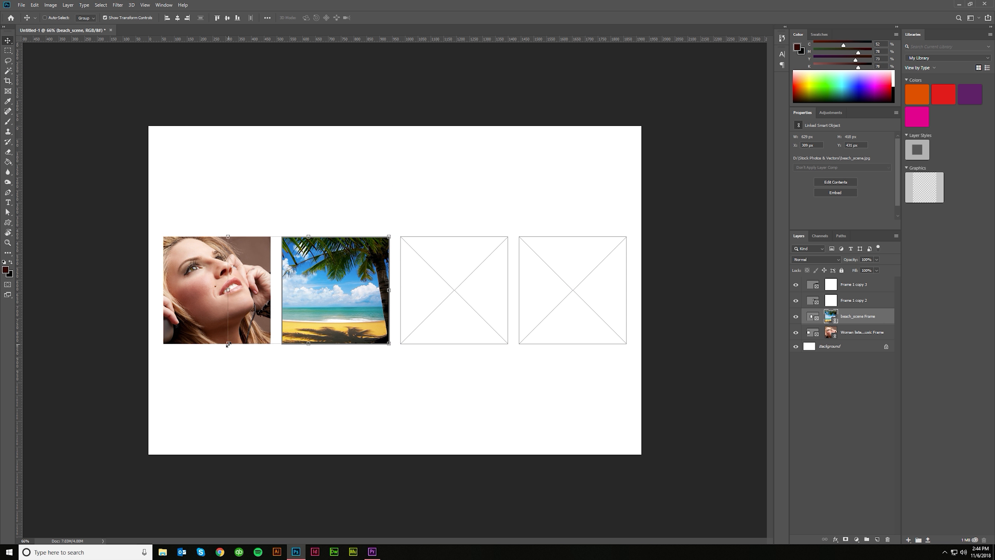
{"action": "left_click_drag", "start_coordinate": [228, 344], "coordinate": [5, 492]}
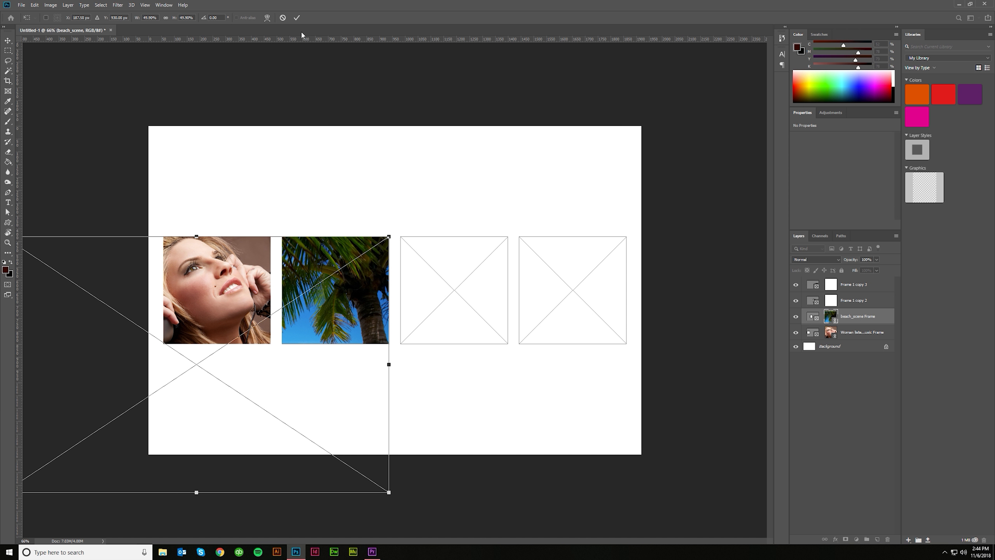
{"action": "left_click", "coordinate": [296, 17]}
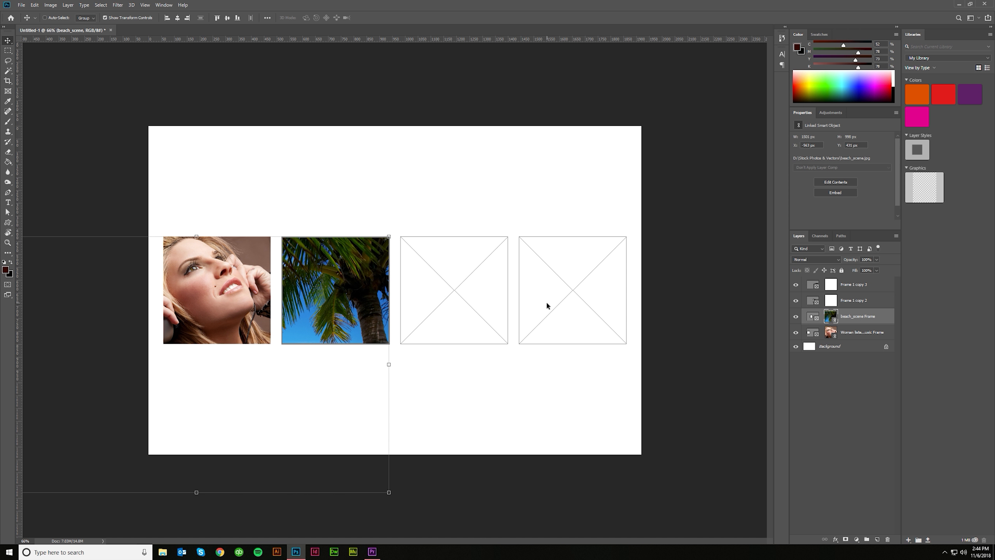
- Place Biting Keyboard.jpg as a linked image in the third frame, enlarge it to about 890 px wide and centre the mouth and keyboard
{"action": "left_click", "coordinate": [808, 300]}
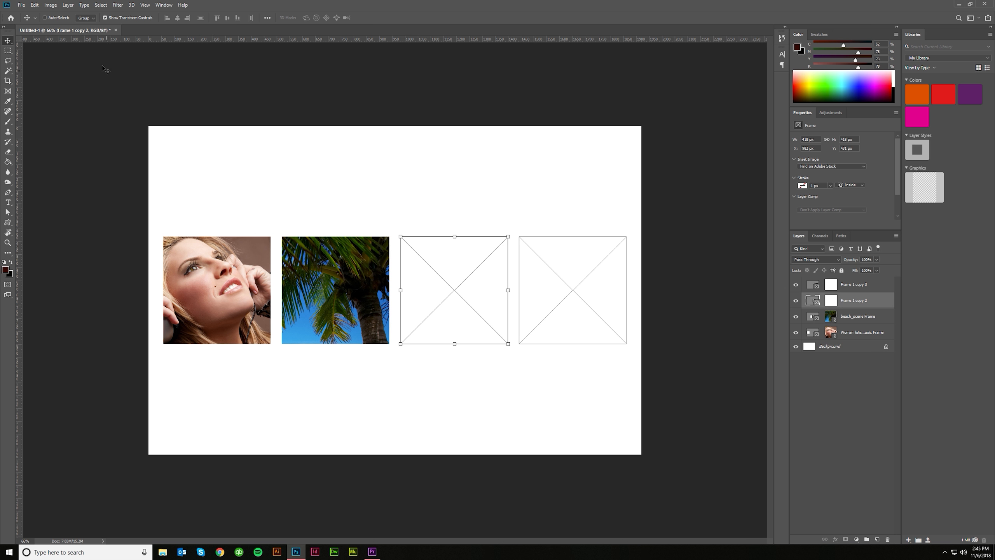
{"action": "left_click", "coordinate": [21, 5]}
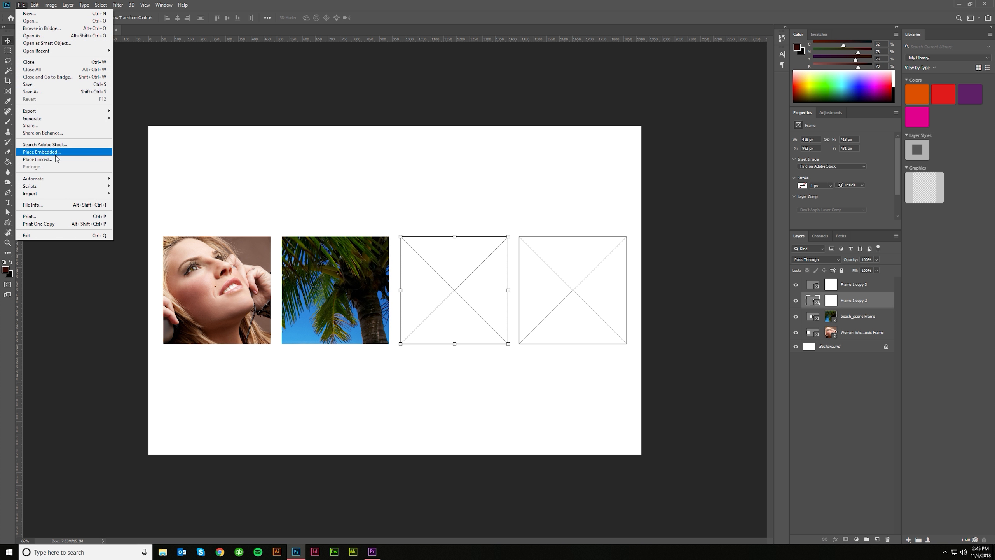
{"action": "left_click", "coordinate": [51, 159]}
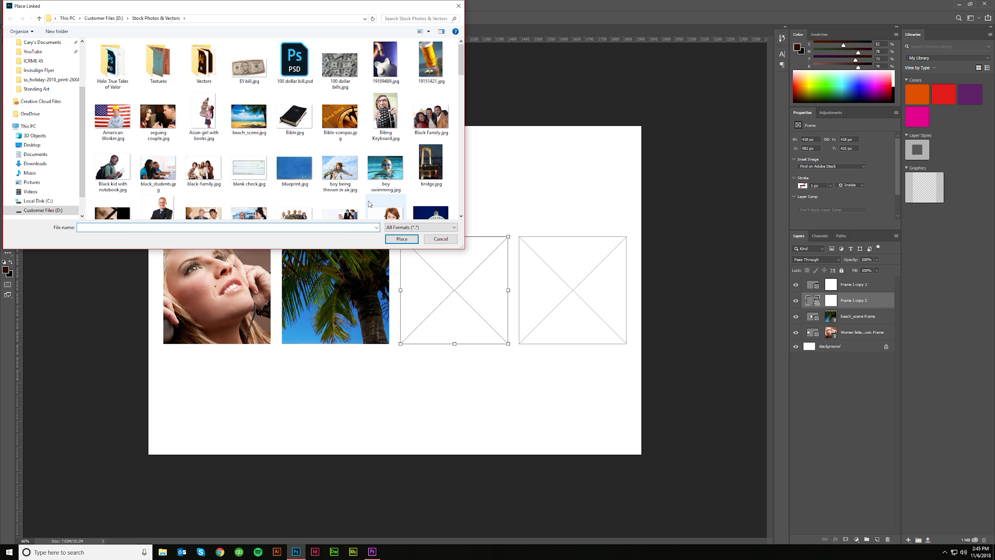
{"action": "double_click", "coordinate": [390, 116]}
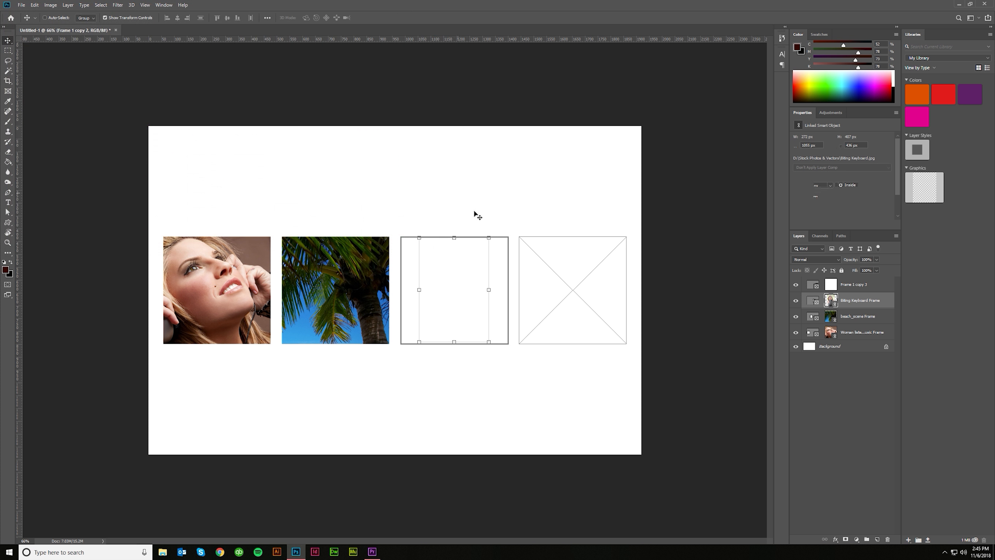
{"action": "left_click_drag", "start_coordinate": [491, 344], "coordinate": [526, 423]}
{"action": "left_click_drag", "start_coordinate": [525, 236], "coordinate": [653, 102]}
{"action": "left_click_drag", "start_coordinate": [466, 377], "coordinate": [431, 432]}
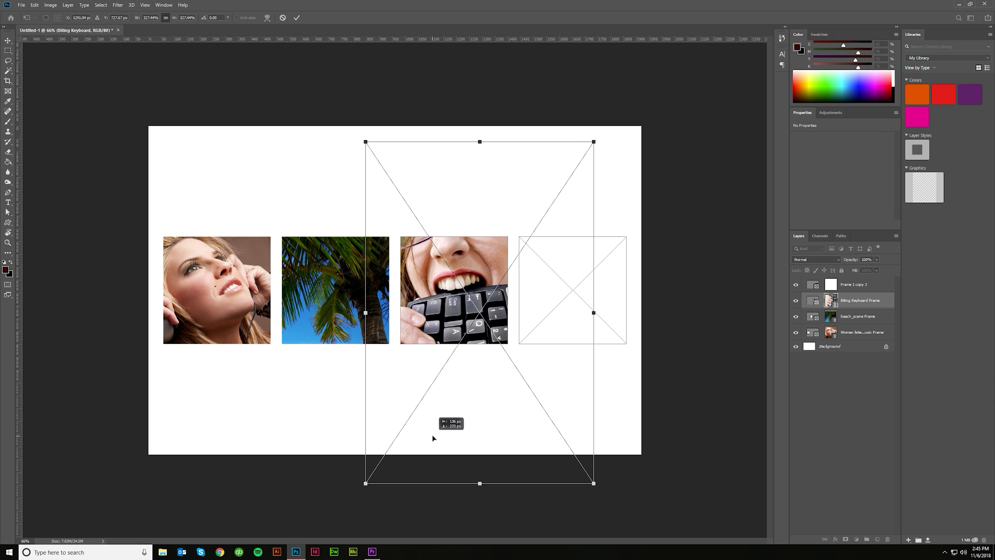
{"action": "left_click", "coordinate": [297, 17]}
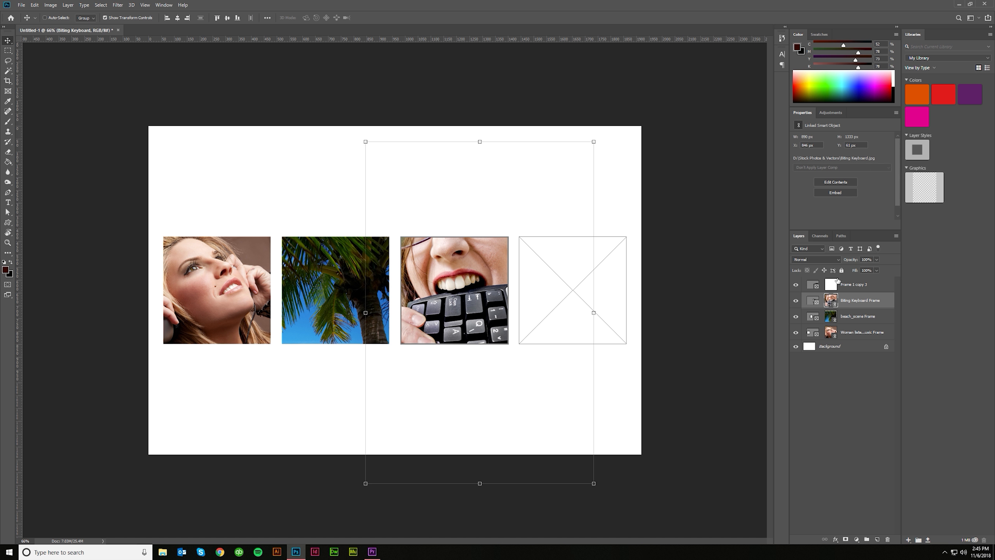
- Place Bible.jpg as a linked image in the fourth frame and enlarge it until the black cover fills the frame
{"action": "left_click", "coordinate": [834, 283]}
{"action": "left_click", "coordinate": [21, 4]}
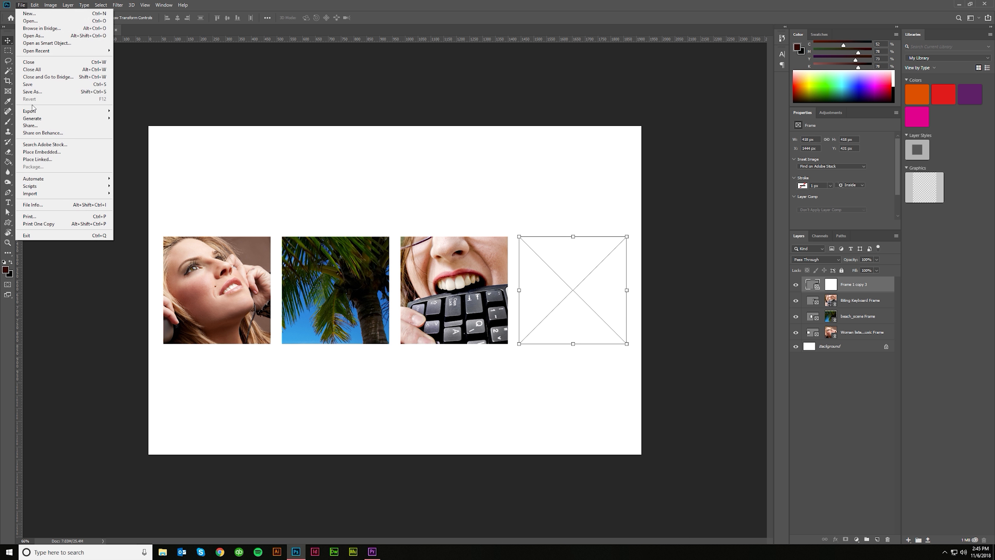
{"action": "left_click", "coordinate": [39, 158]}
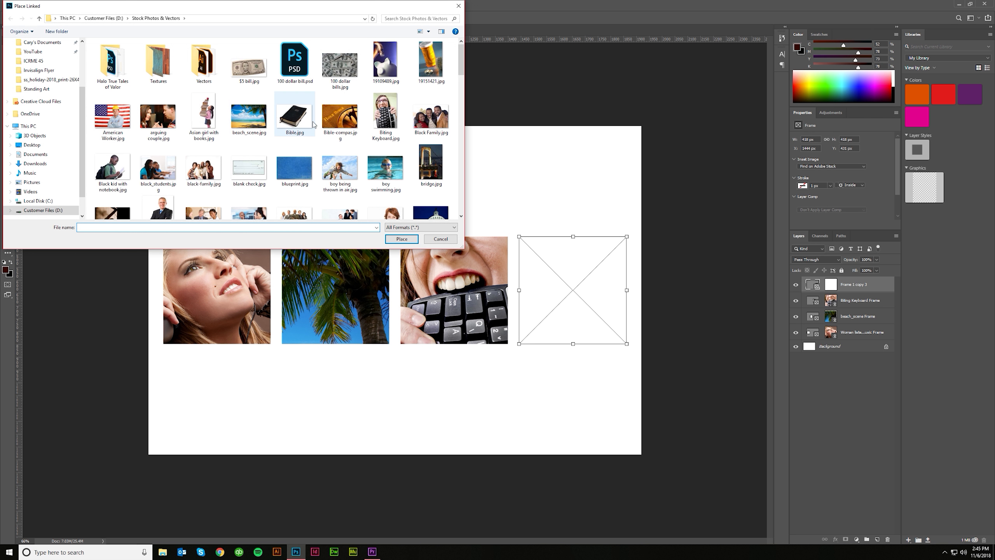
{"action": "double_click", "coordinate": [298, 120]}
{"action": "left_click_drag", "start_coordinate": [589, 279], "coordinate": [825, 93]}
{"action": "left_click", "coordinate": [297, 18]}
{"action": "left_click", "coordinate": [869, 380]}
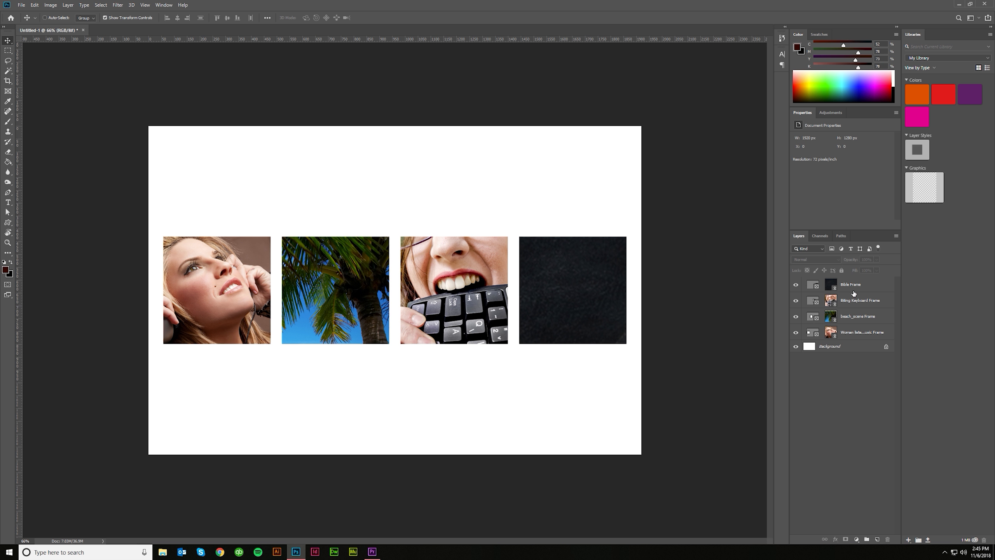
- Draw a circular frame about 760 px across and position it over the middle of the photo row
{"action": "left_click", "coordinate": [8, 91]}
{"action": "left_click_drag", "start_coordinate": [270, 169], "coordinate": [466, 363]}
{"action": "key", "text": "v"}
{"action": "mouse_move", "coordinate": [387, 243]}
{"action": "left_mouse_down"}
{"action": "mouse_move", "coordinate": [432, 146]}
{"action": "mouse_move", "coordinate": [411, 308]}
{"action": "mouse_move", "coordinate": [411, 248]}
{"action": "left_mouse_up"}
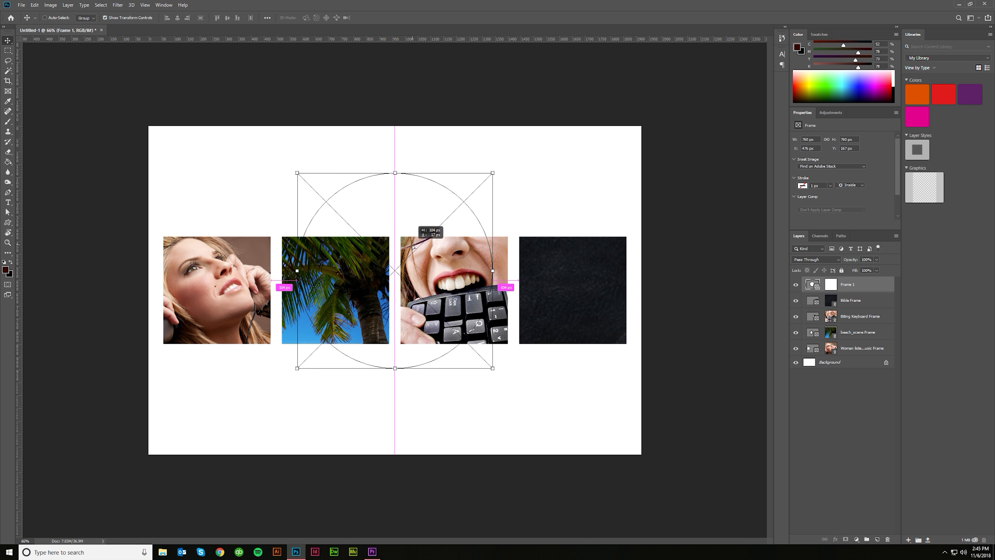
- Place business man.jpg as a linked image in the circular frame
{"action": "left_click", "coordinate": [21, 4]}
{"action": "left_click", "coordinate": [59, 164]}
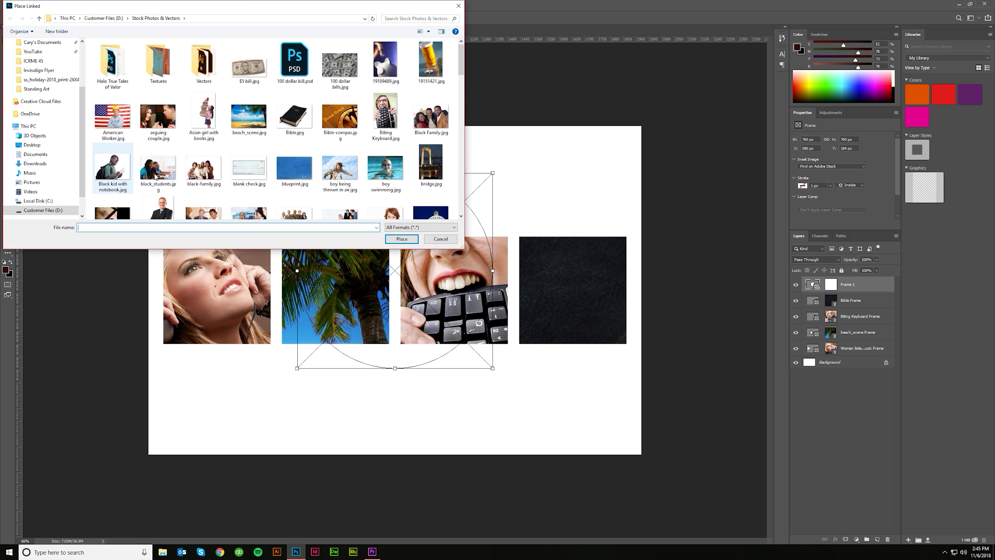
{"action": "scroll", "coordinate": [157, 173], "scroll_direction": "down", "scroll_amount": 2}
{"action": "double_click", "coordinate": [171, 134]}
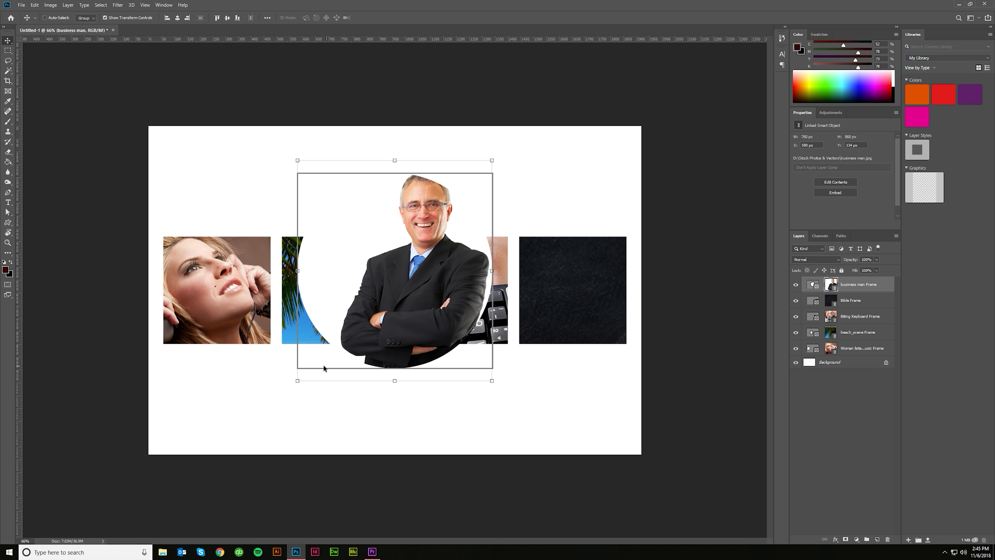
- Enlarge the business man photo to about 1814 px wide and position it so his face fills the circular frame
{"action": "left_click_drag", "start_coordinate": [299, 381], "coordinate": [191, 471]}
{"action": "left_click_drag", "start_coordinate": [493, 160], "coordinate": [625, 53]}
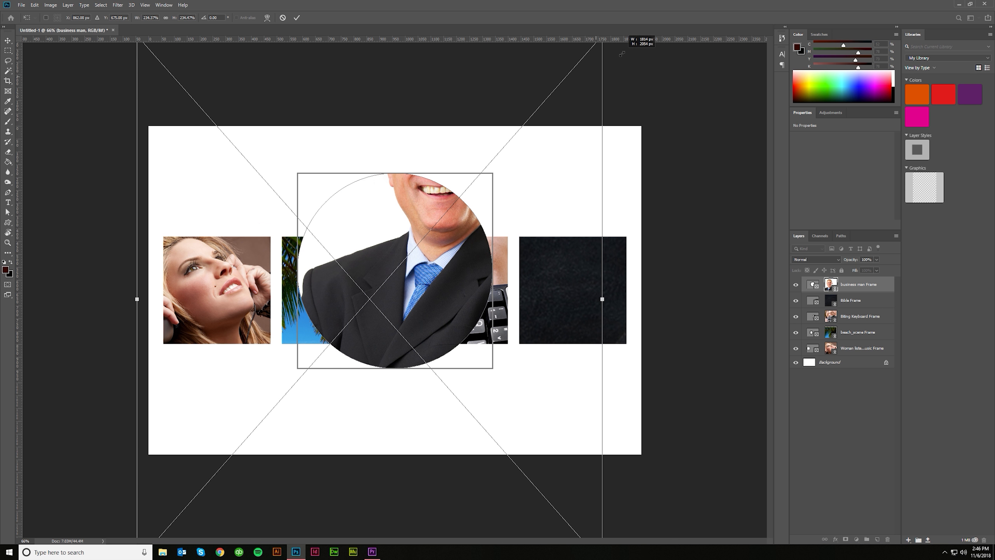
{"action": "left_click_drag", "start_coordinate": [551, 147], "coordinate": [502, 257]}
{"action": "left_click", "coordinate": [297, 17]}
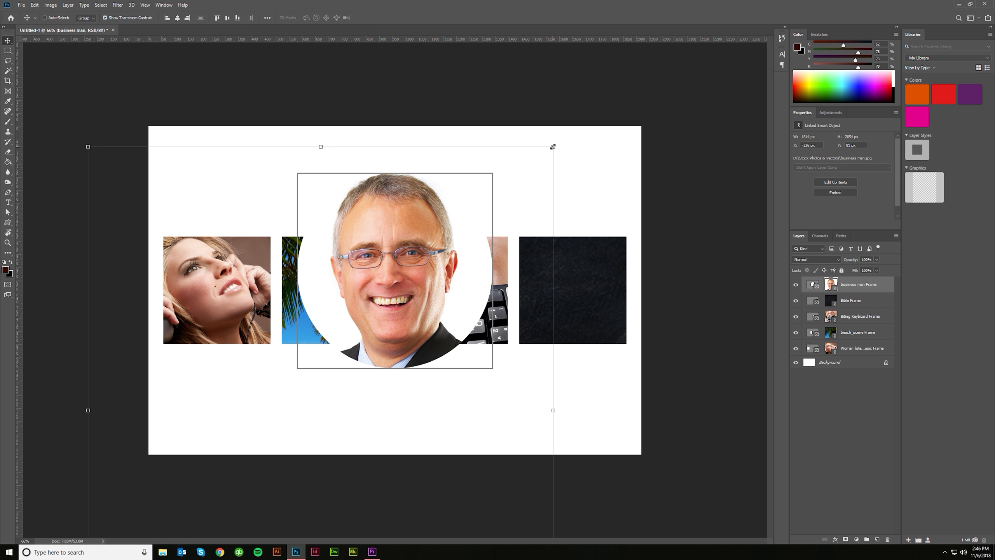
- Refine the business man photo's scale to about 246% and recentre the face in the circular frame
{"action": "left_click_drag", "start_coordinate": [552, 146], "coordinate": [611, 77]}
{"action": "left_click_drag", "start_coordinate": [579, 190], "coordinate": [531, 250]}
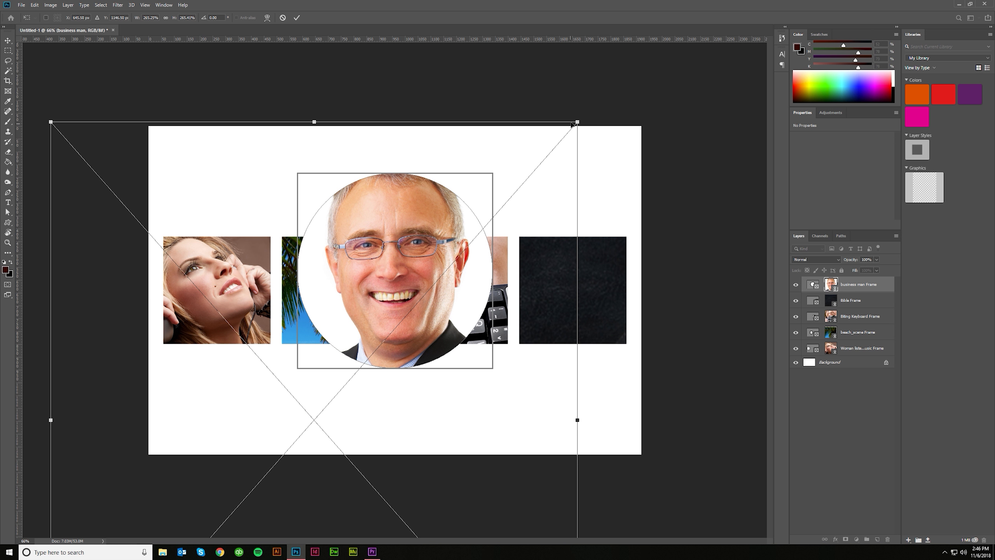
{"action": "mouse_move", "coordinate": [580, 120]}
{"action": "left_mouse_down"}
{"action": "mouse_move", "coordinate": [451, 265]}
{"action": "mouse_move", "coordinate": [571, 127]}
{"action": "left_mouse_up"}
{"action": "mouse_move", "coordinate": [488, 299]}
{"action": "left_mouse_down"}
{"action": "mouse_move", "coordinate": [504, 275]}
{"action": "mouse_move", "coordinate": [490, 290]}
{"action": "left_mouse_up"}
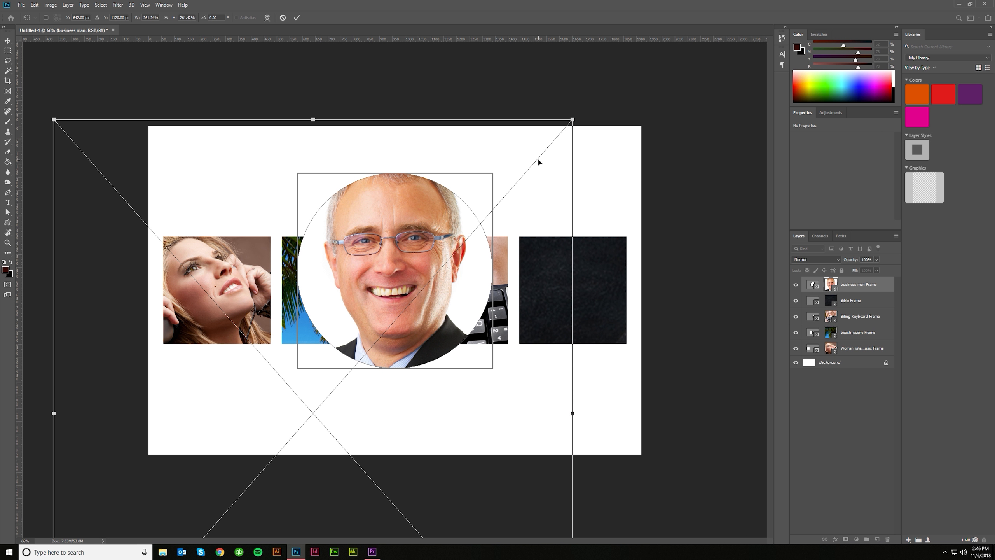
{"action": "left_click_drag", "start_coordinate": [572, 120], "coordinate": [544, 151]}
{"action": "left_click_drag", "start_coordinate": [498, 281], "coordinate": [521, 253]}
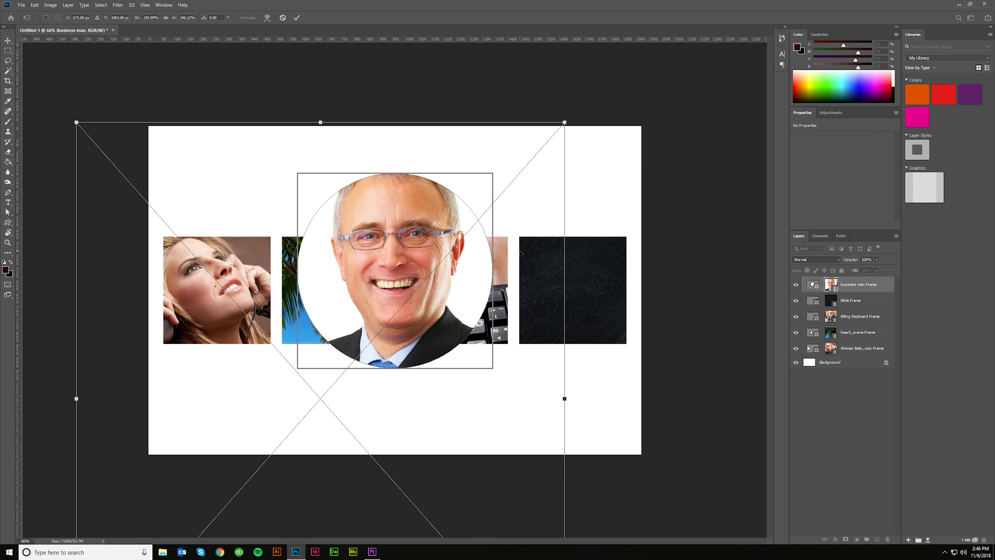